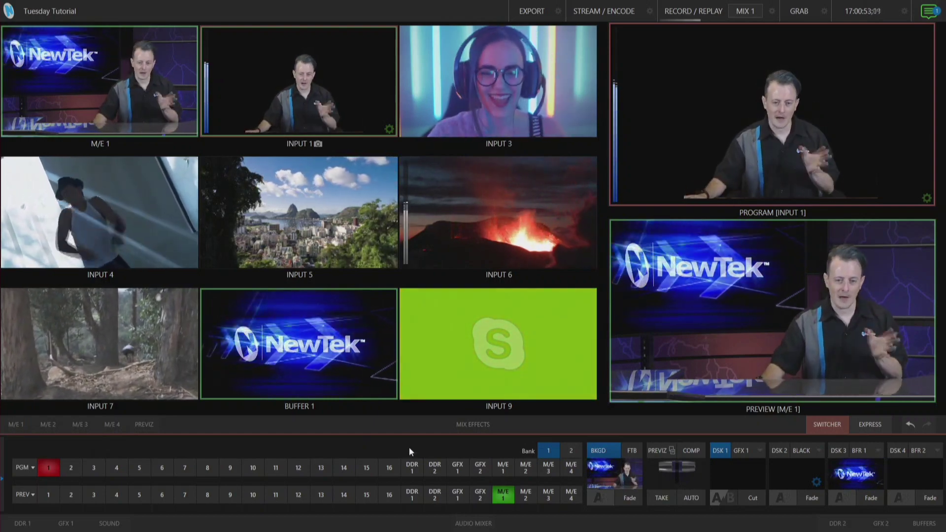
Turn off LiveMatte and Crop Source on Input 1 and reset its crop values to zero
left_click(389, 129)
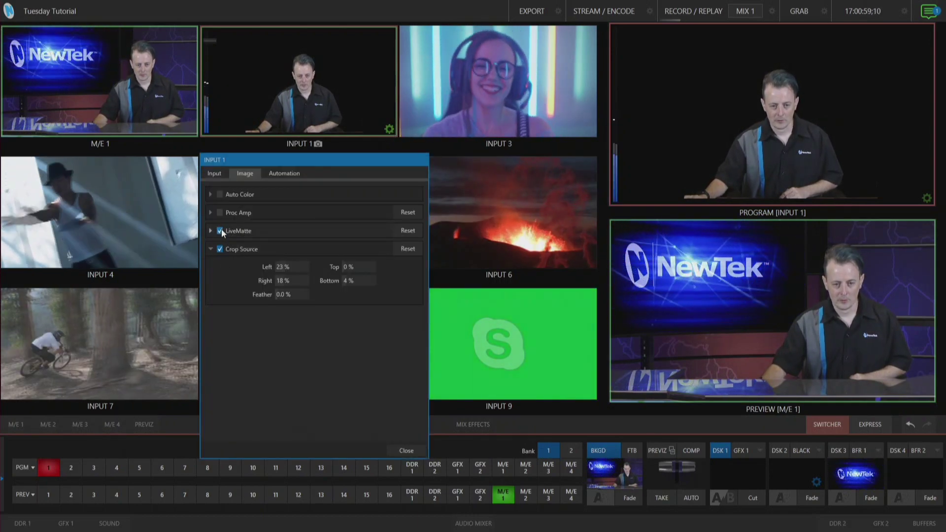
left_click(221, 231)
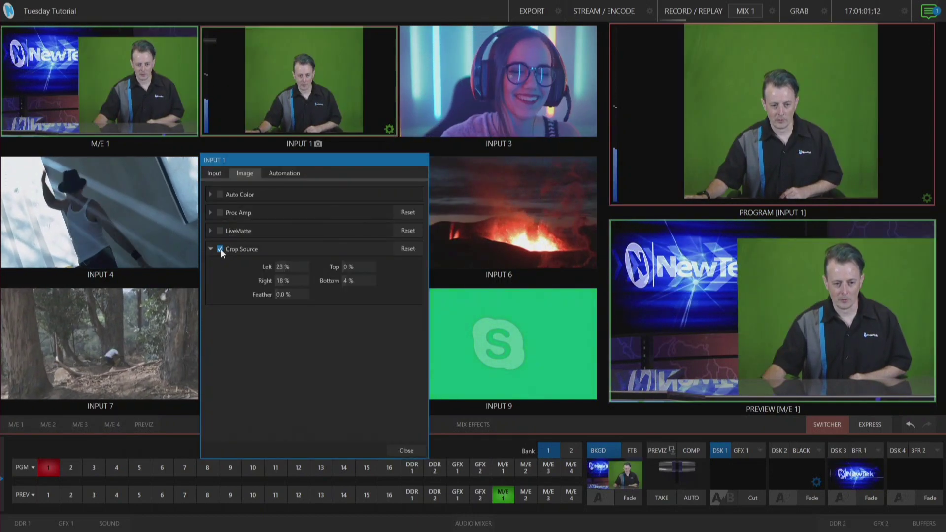
left_click(221, 250)
left_click(408, 248)
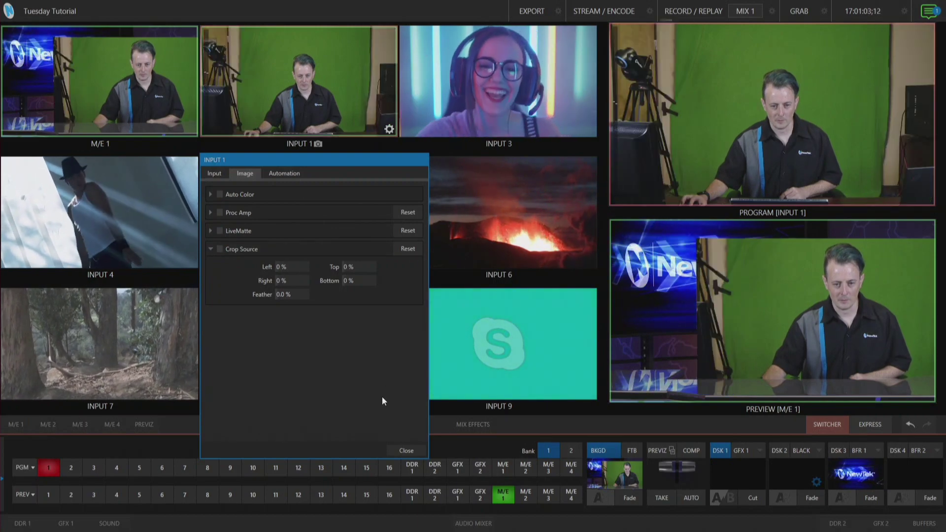
left_click(400, 449)
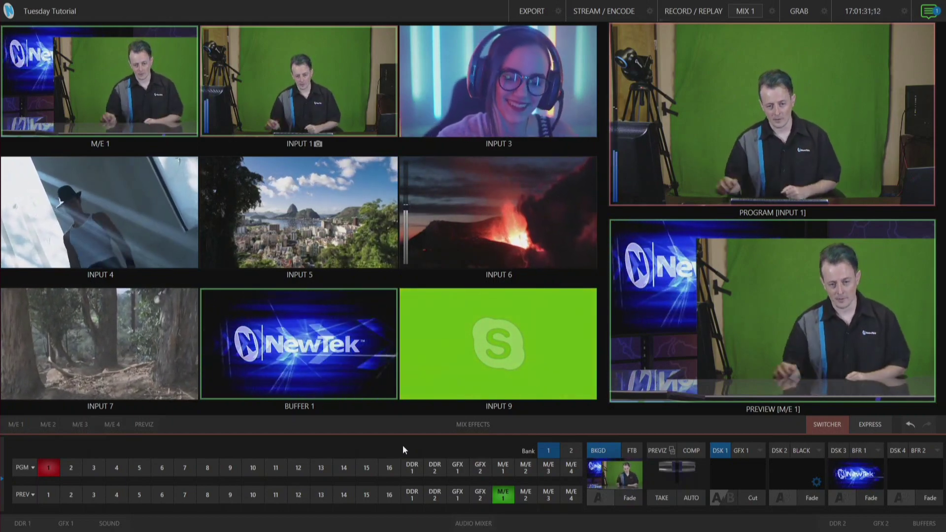
mouse_move(380, 129)
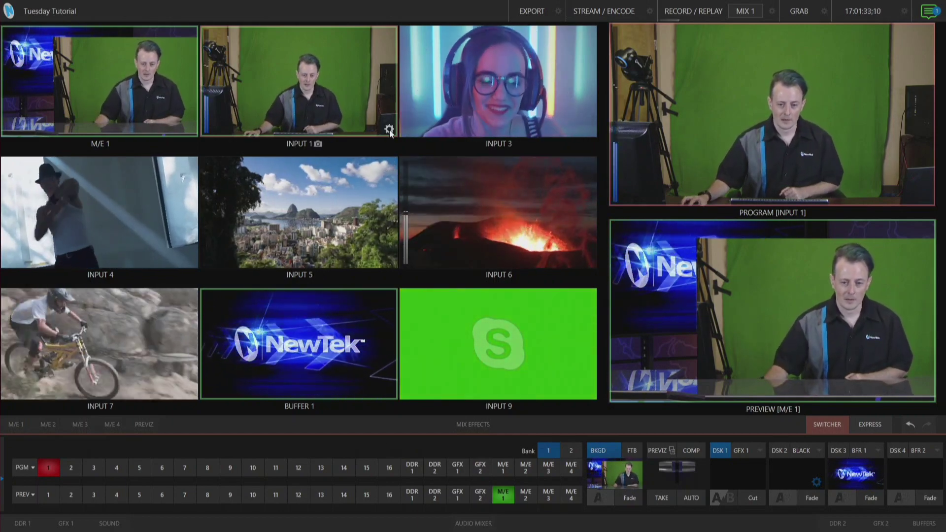
Enable Crop Source on Input 1, leaving the Left and Top crop edges at 0 %
left_click(389, 130)
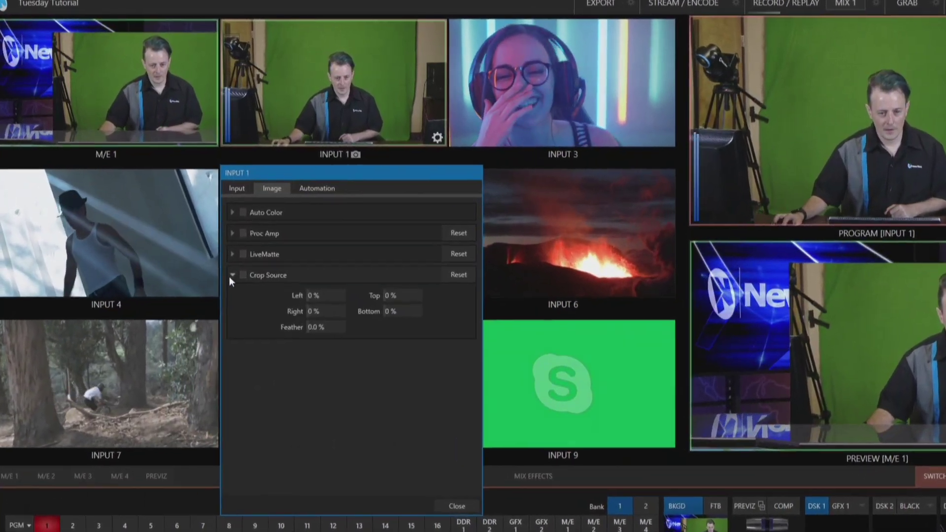
left_click(231, 275)
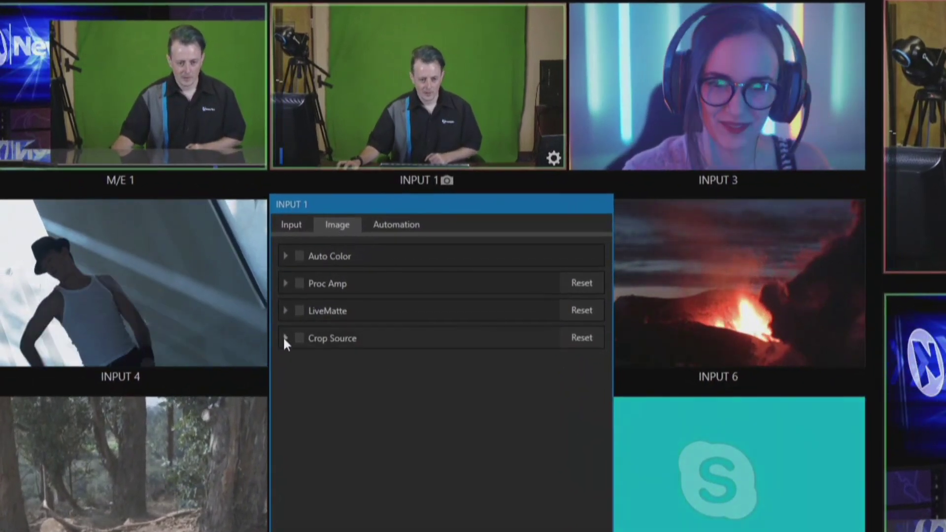
left_click(285, 339)
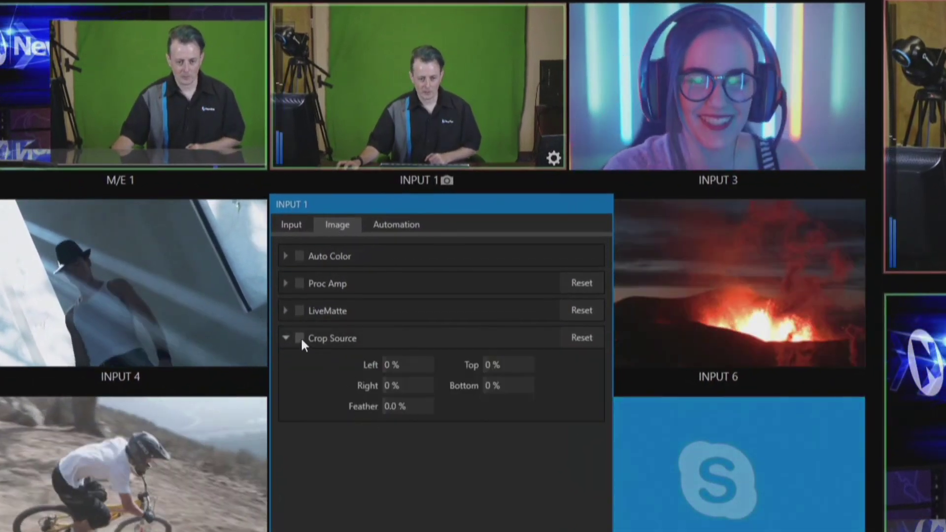
left_click(301, 339)
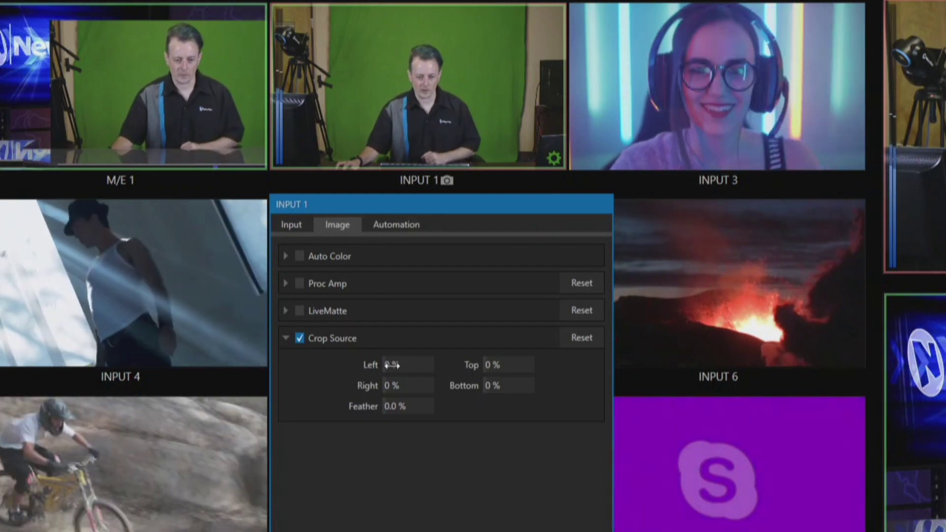
left_click_drag(392, 365, 443, 385)
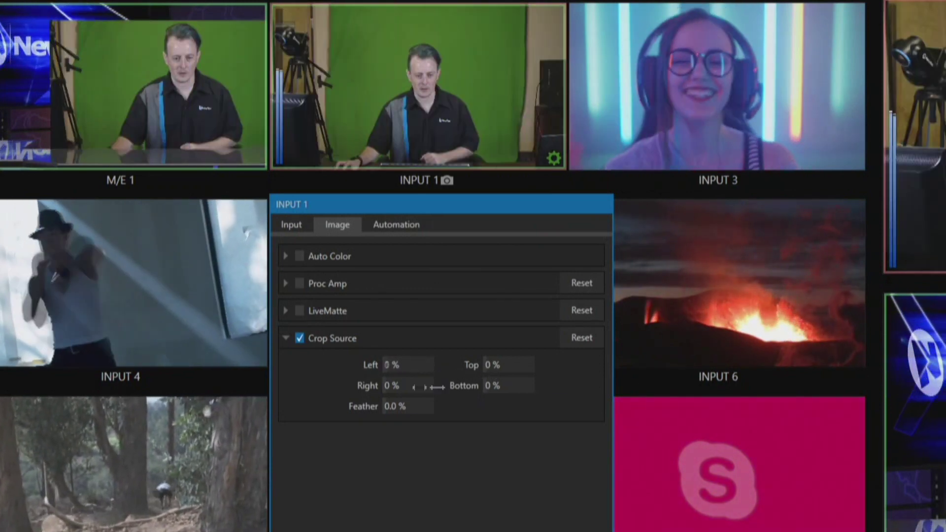
left_click_drag(496, 366, 402, 379)
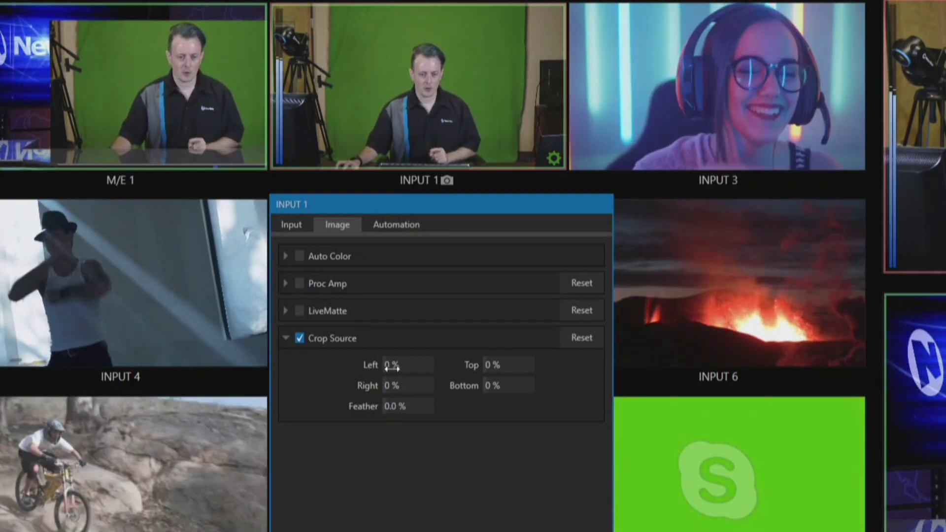
Crop Input 1 to Left 23 %, Right 17 %, Top 8 % and Bottom 7 %
left_click_drag(404, 368, 416, 370)
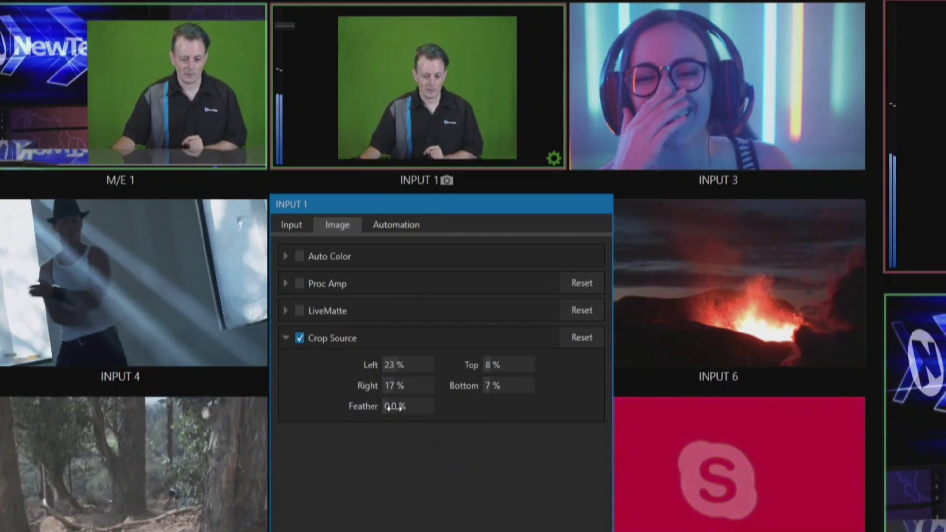
mouse_move(393, 408)
left_mouse_down()
mouse_move(411, 410)
mouse_move(402, 415)
left_mouse_up()
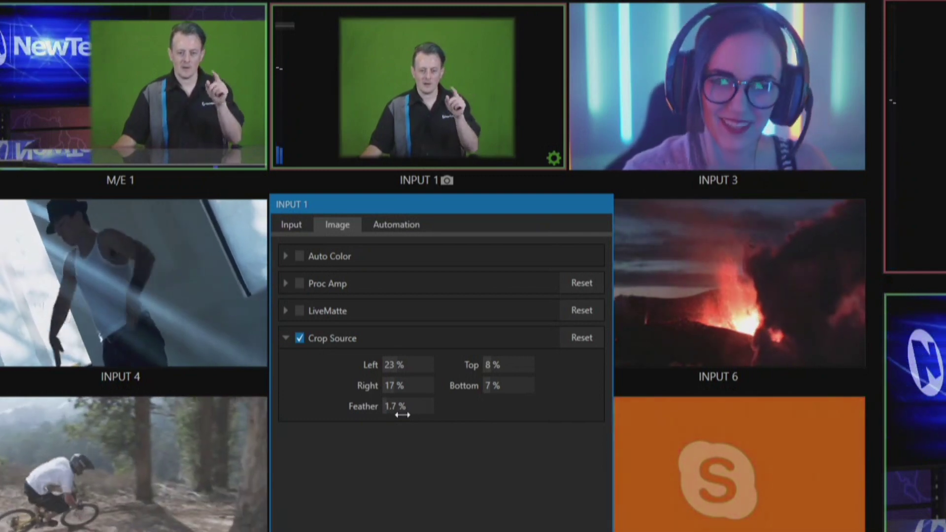
left_click_drag(402, 415, 458, 407)
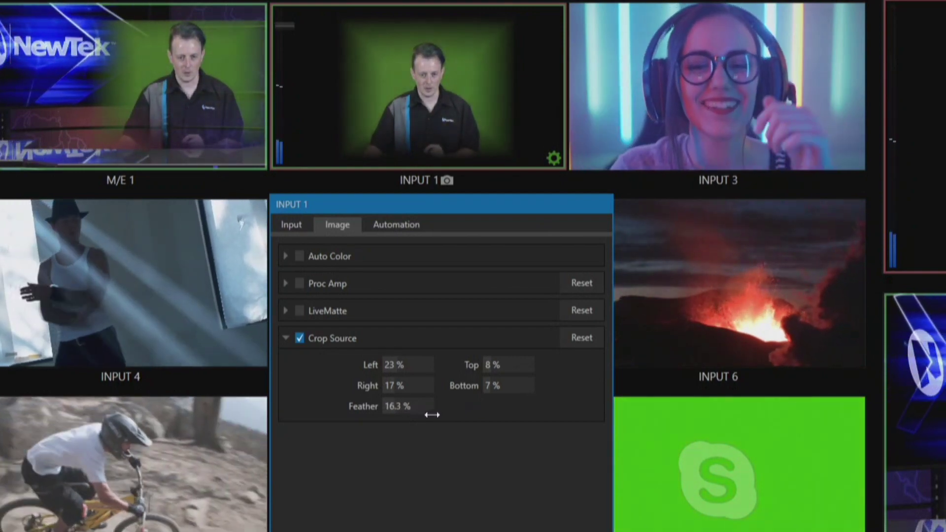
left_click_drag(431, 415, 395, 416)
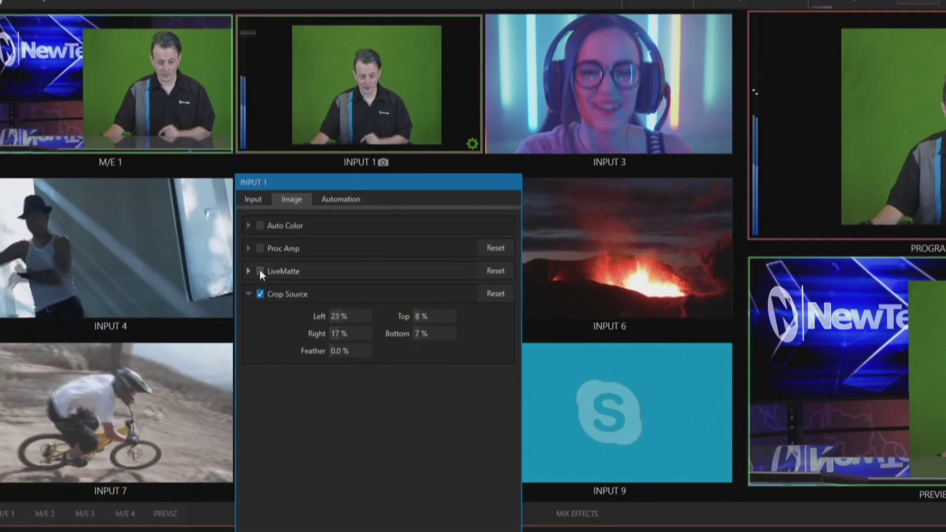
Briefly key Input 1's green screen, then switch off its LiveMatte and Crop Source
left_click(266, 277)
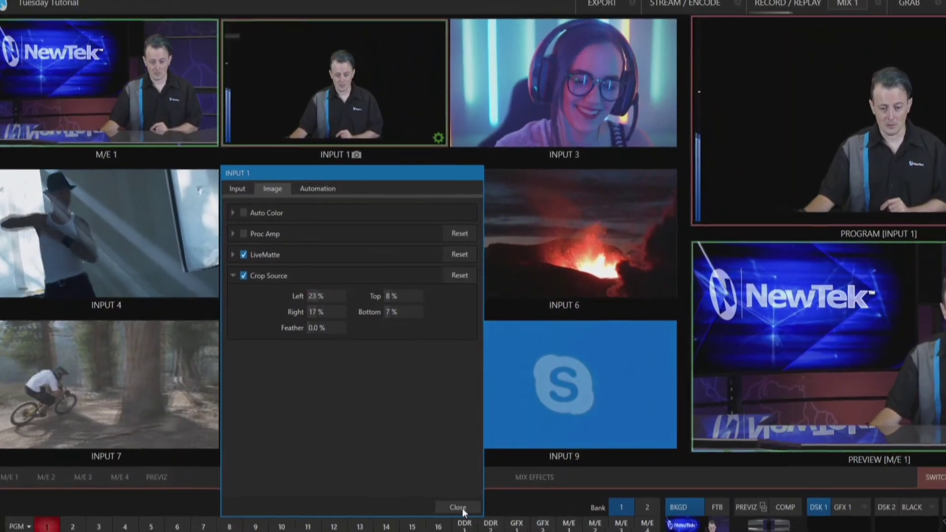
left_click(460, 508)
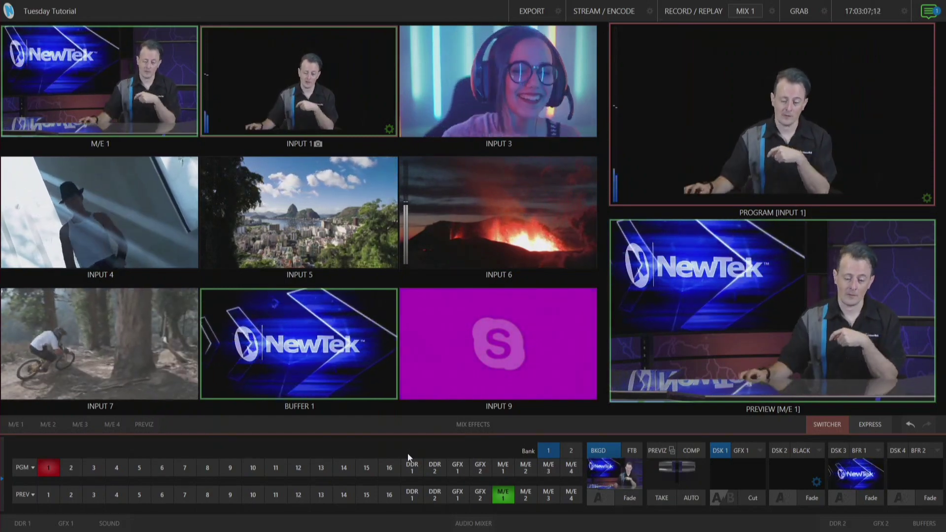
left_click(389, 130)
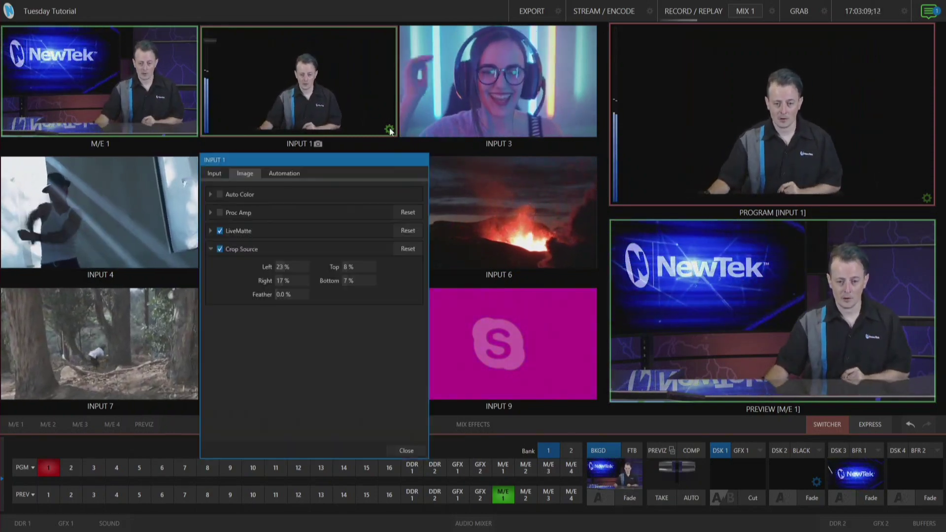
left_click(221, 232)
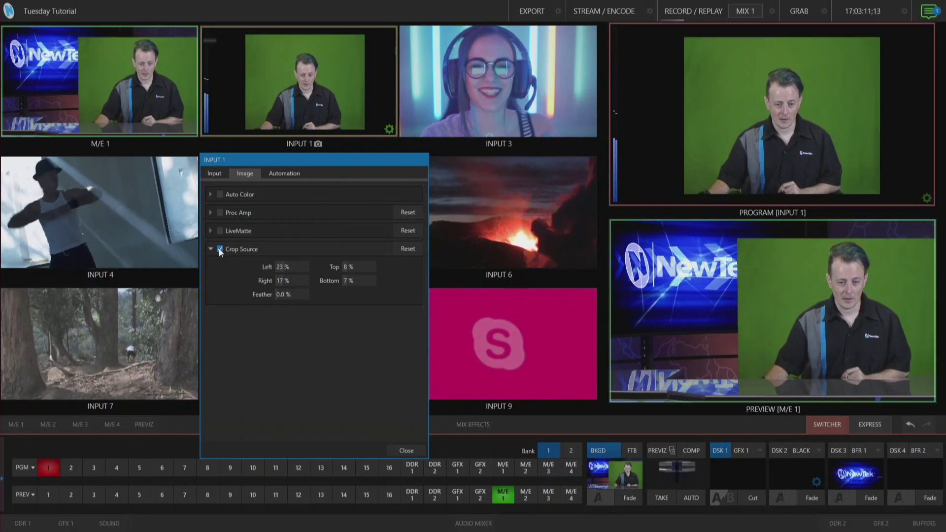
left_click(220, 249)
left_click(406, 451)
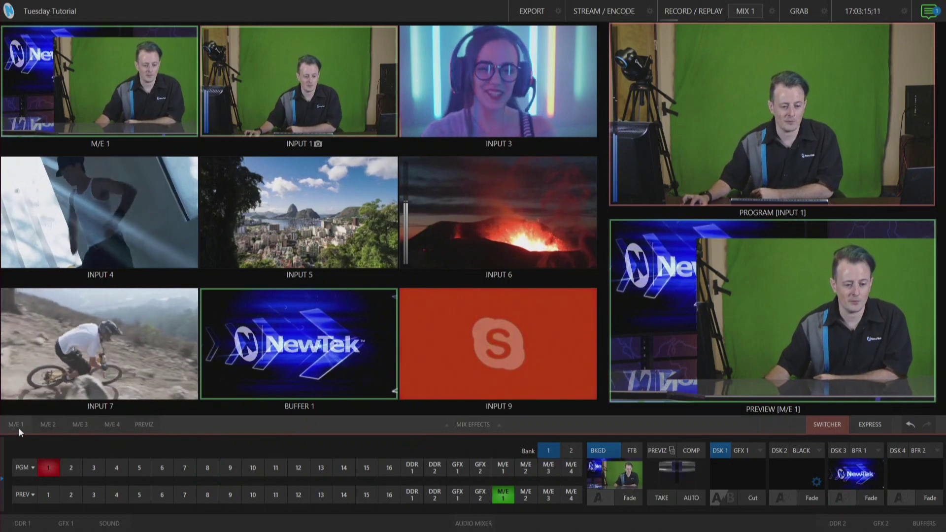
Show M/E 1 and its Row A position settings for Input 1
left_click(19, 426)
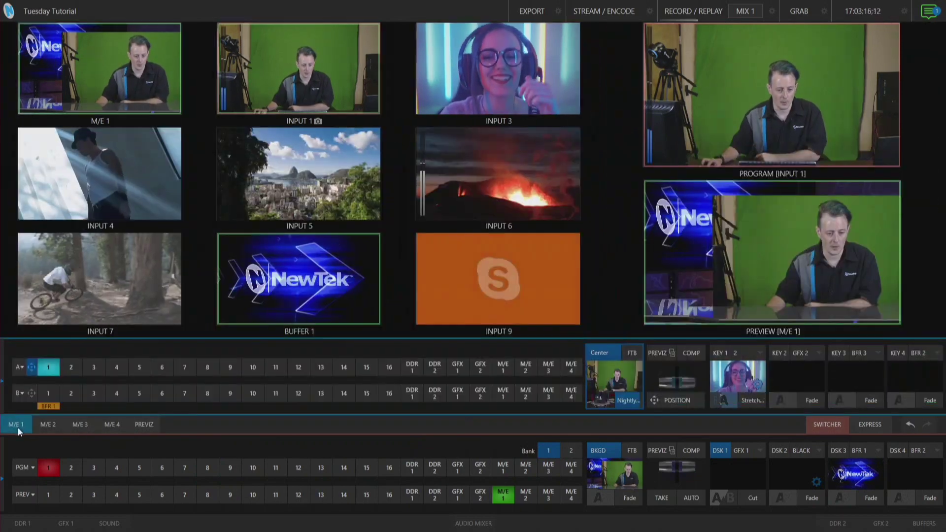
left_click(31, 367)
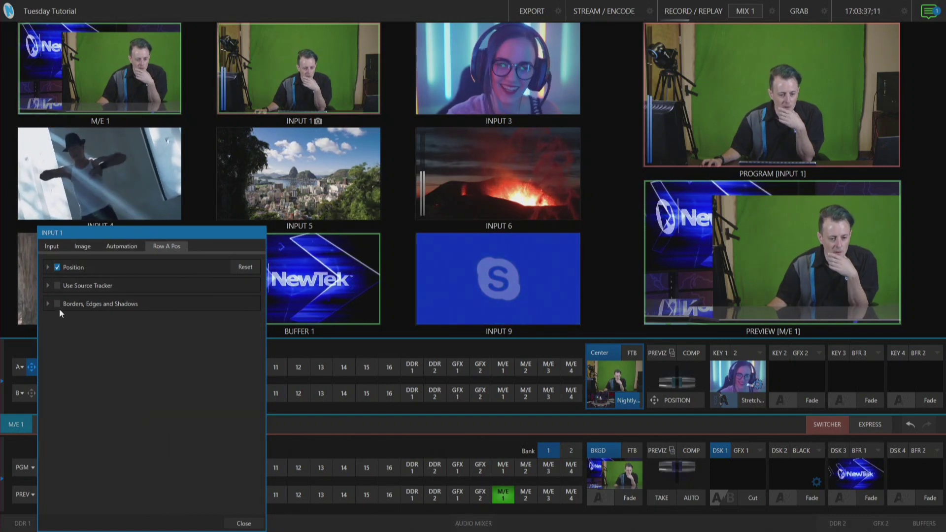
Crop Input 1's Row A in the virtual set to 27 % left and 24 % right
left_click(48, 267)
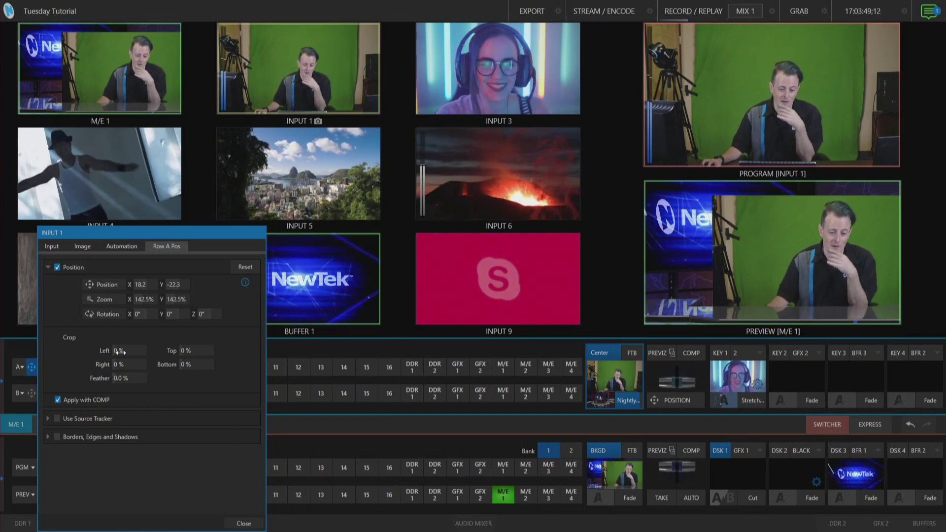
mouse_move(142, 352)
left_mouse_down()
mouse_move(170, 351)
mouse_move(54, 363)
mouse_move(255, 364)
mouse_move(148, 366)
left_mouse_up()
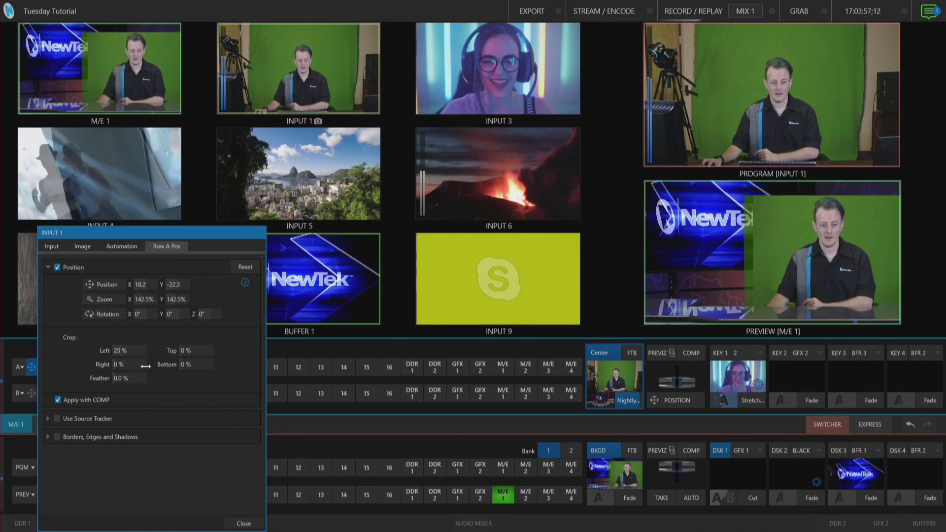
mouse_move(147, 366)
left_mouse_down()
mouse_move(137, 366)
mouse_move(165, 368)
left_mouse_up()
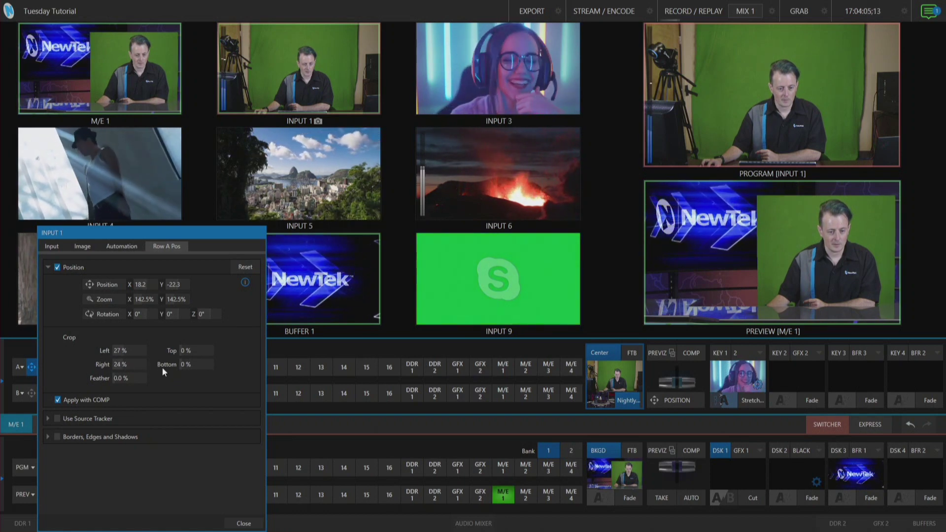
left_click(86, 245)
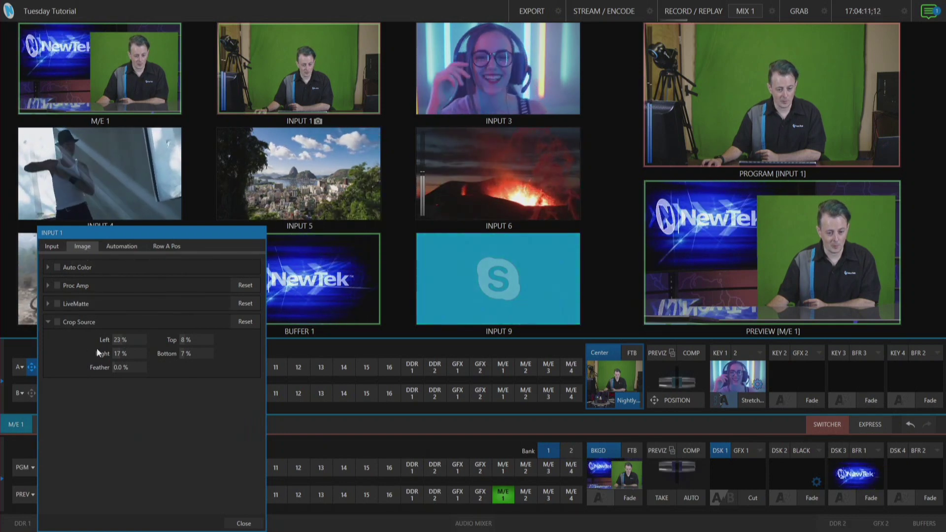
Toggle Input 1's Crop Source on and off, ending on Row A settings with crop 27 %/24 %
left_click(170, 248)
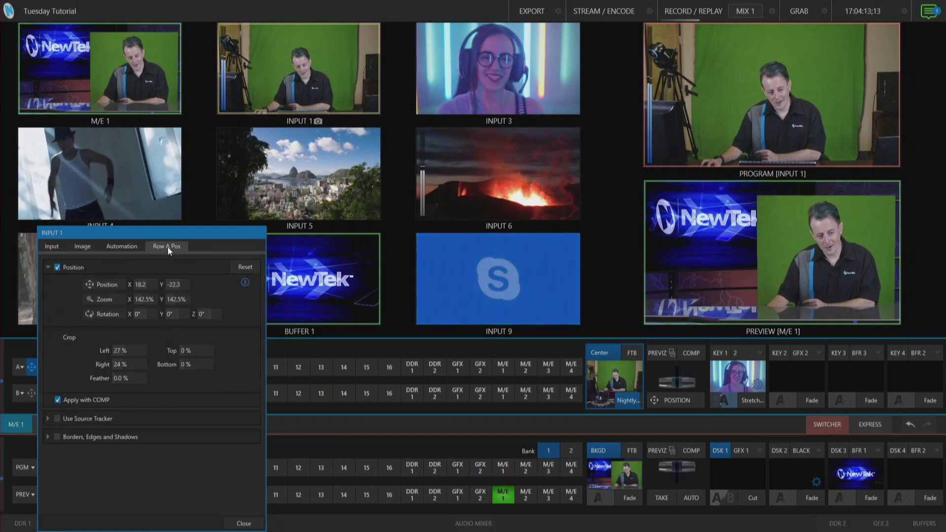
left_click(81, 244)
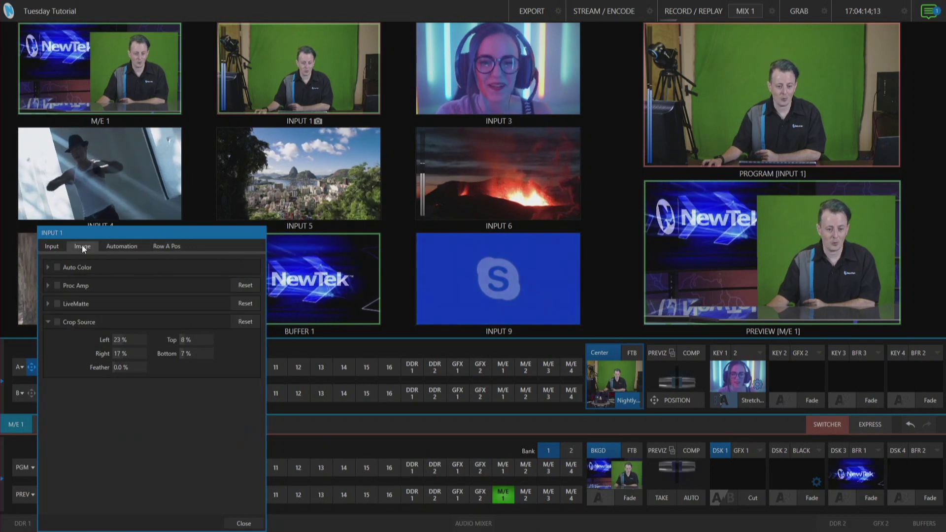
left_click(57, 322)
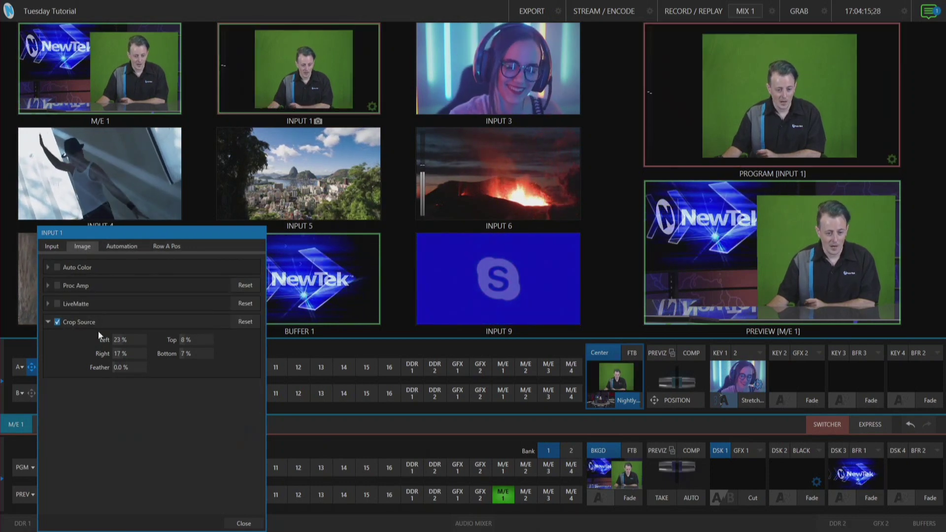
left_click(58, 321)
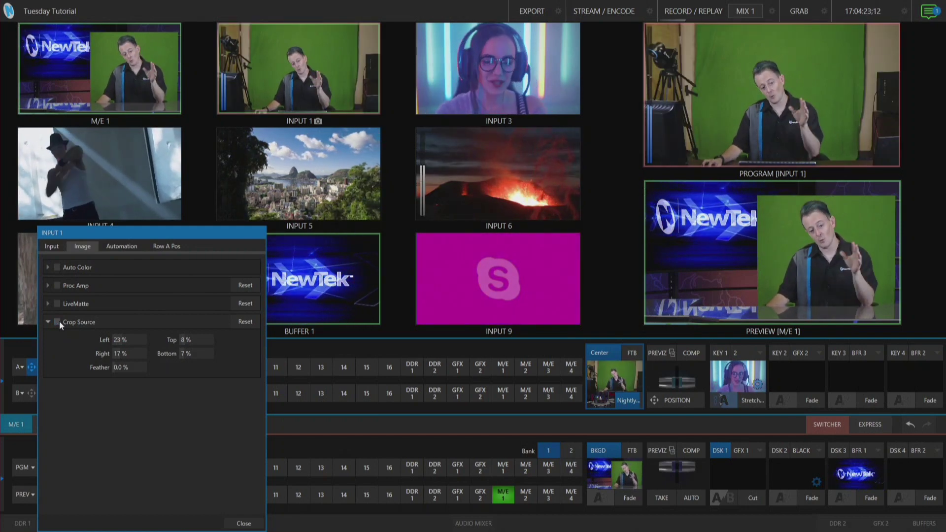
left_click(164, 249)
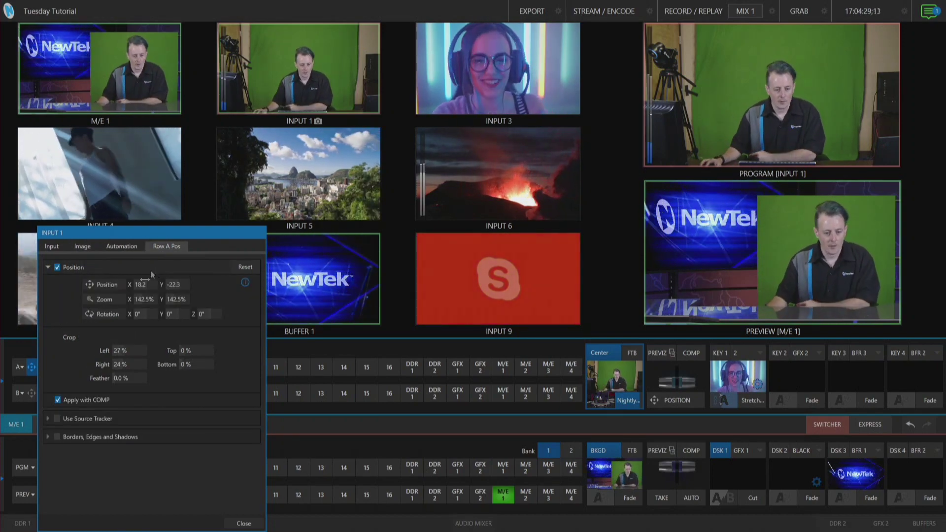
Leave Input 1's LiveMatte off, reset its source crop to 0 %, and close its settings
left_click(81, 247)
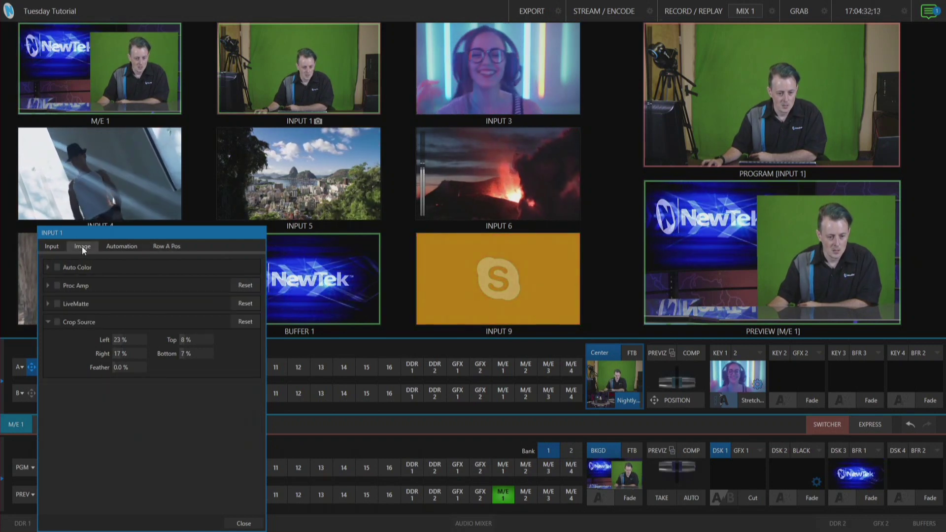
left_click(58, 304)
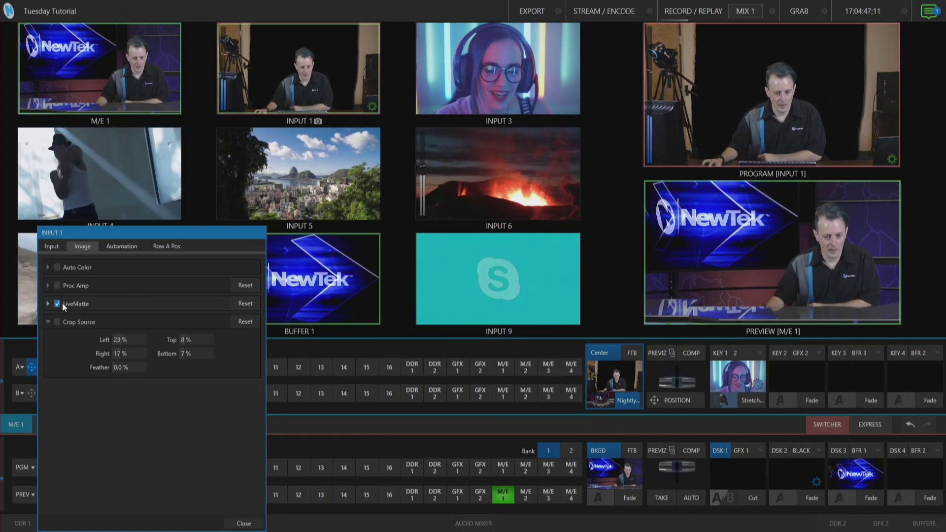
left_click(62, 302)
left_click(244, 320)
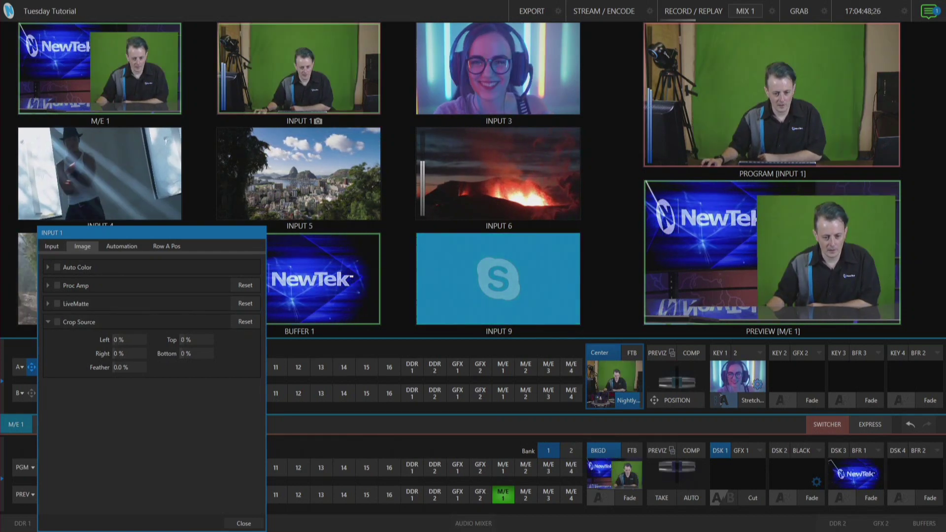
left_click(244, 523)
Enable LiveMatte and Crop Source on Input 1, cropping Left 20 % and Right 19 %, then collapse the M/E rows
left_click(372, 107)
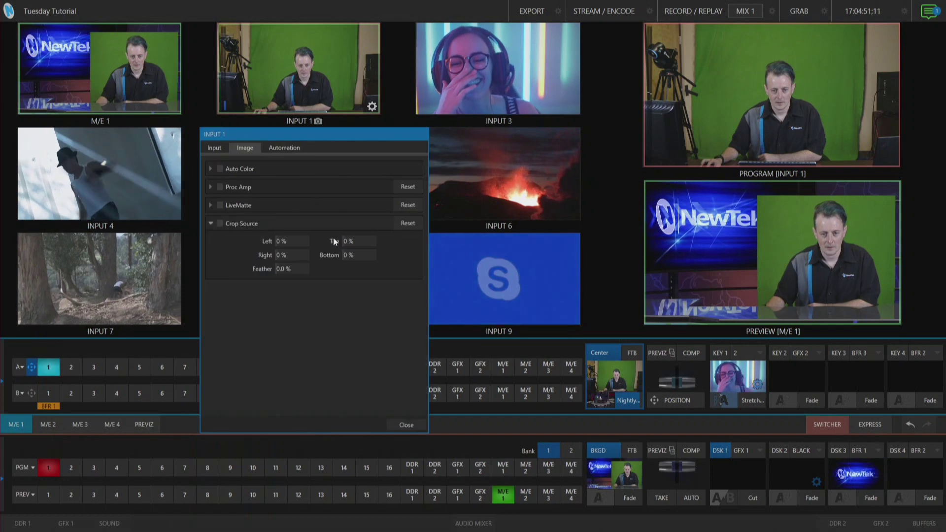
left_click(220, 205)
left_click(220, 224)
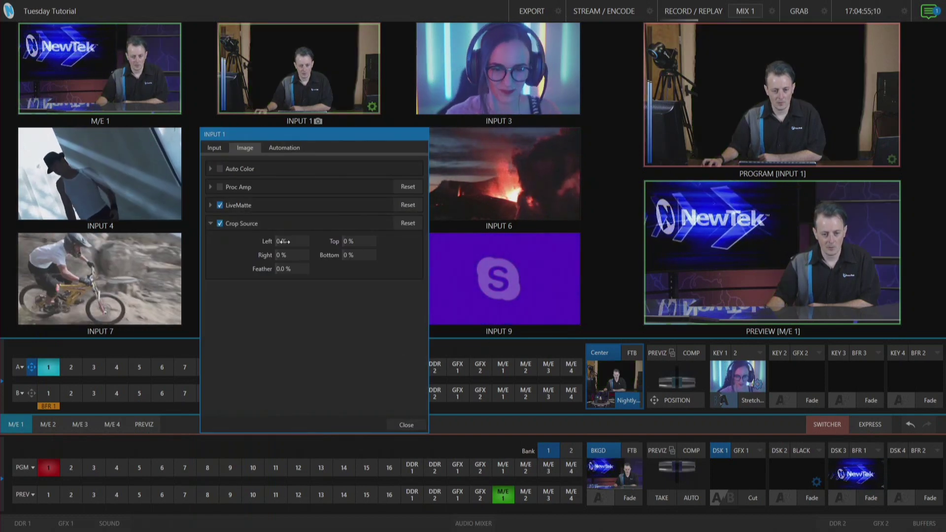
left_click_drag(283, 241, 330, 255)
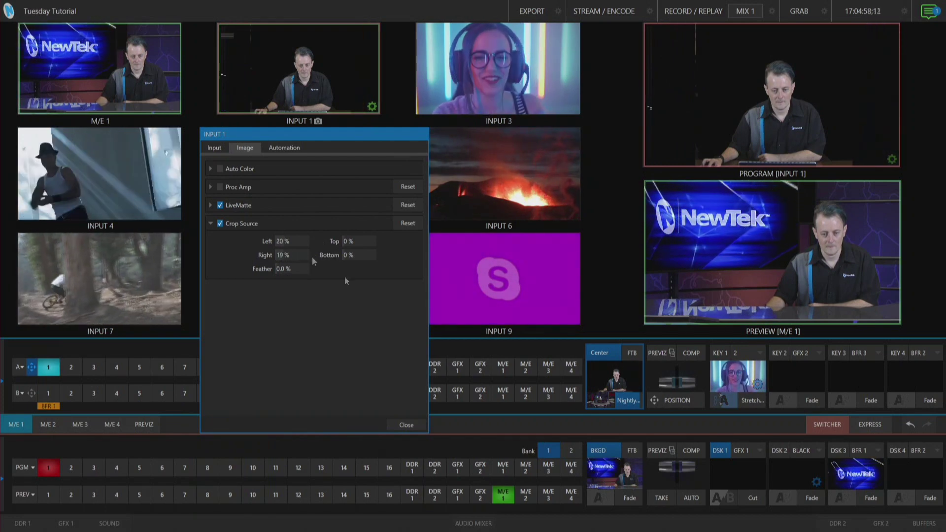
left_click(414, 424)
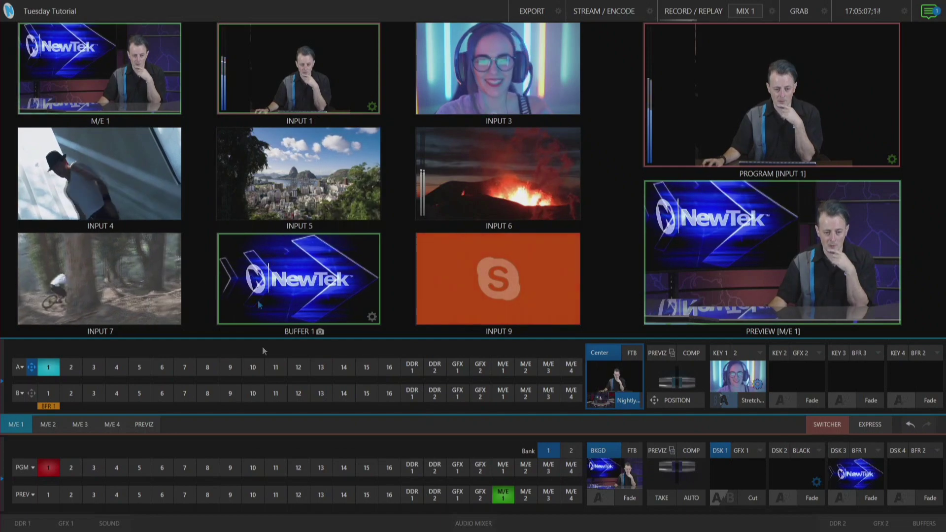
left_click(23, 423)
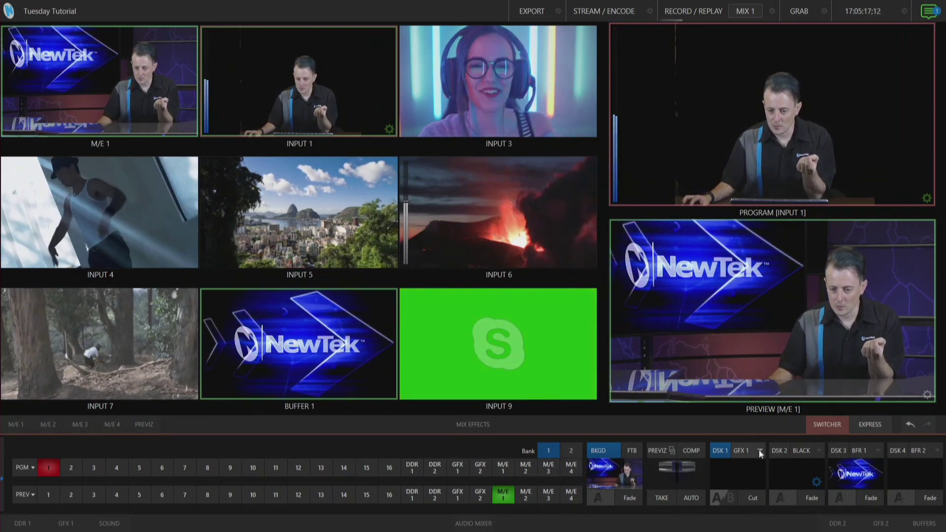
Set DSK 1's source to Buffer 1 (BFR 1)
left_click(760, 451)
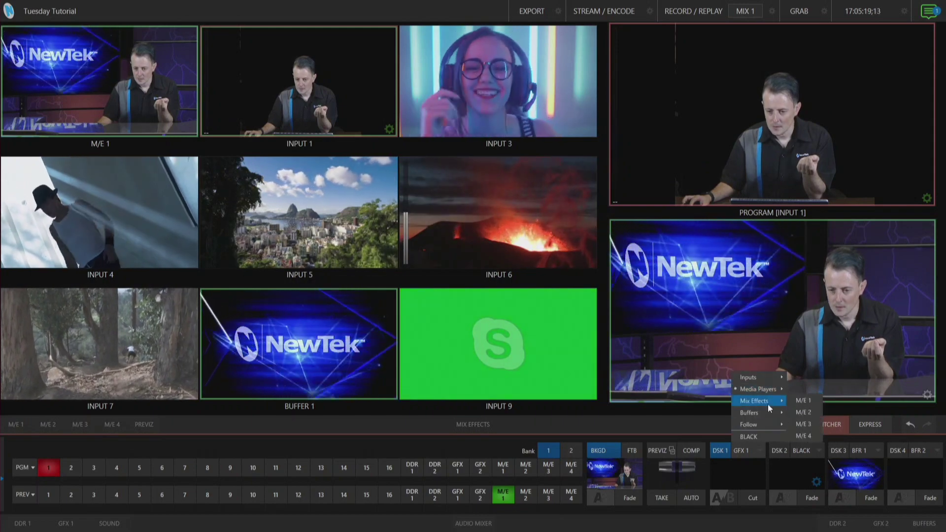
mouse_move(768, 413)
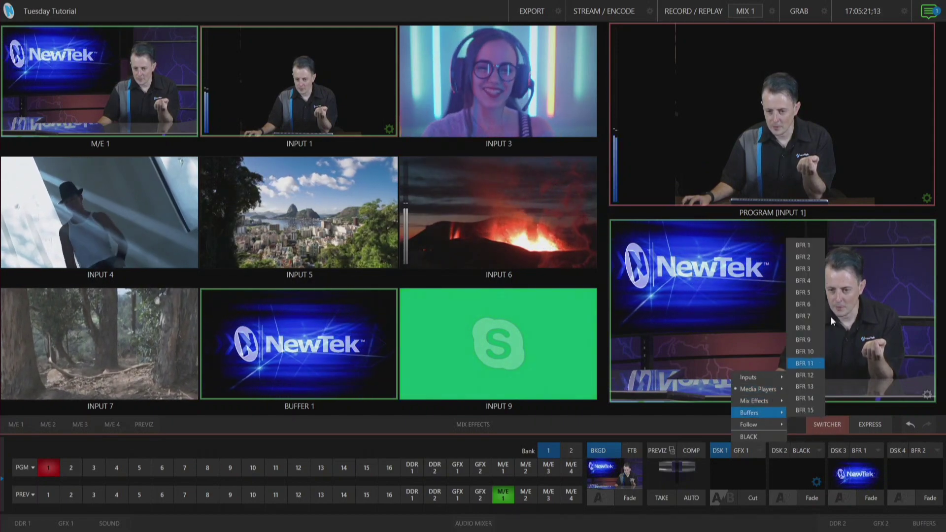
left_click(804, 245)
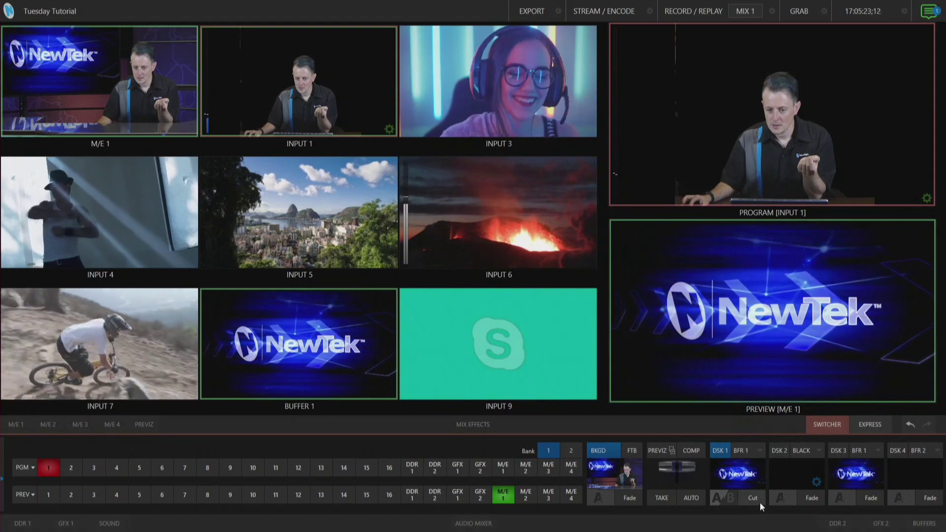
Give DSK 1 the Fly In B transition and fly Buffer 1 onto program
left_click(723, 497)
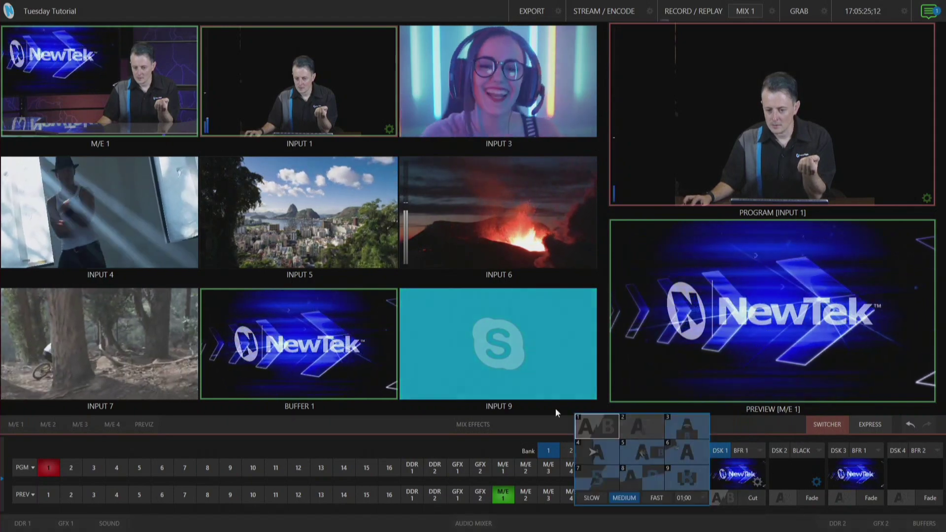
left_click(682, 425)
left_click(753, 498)
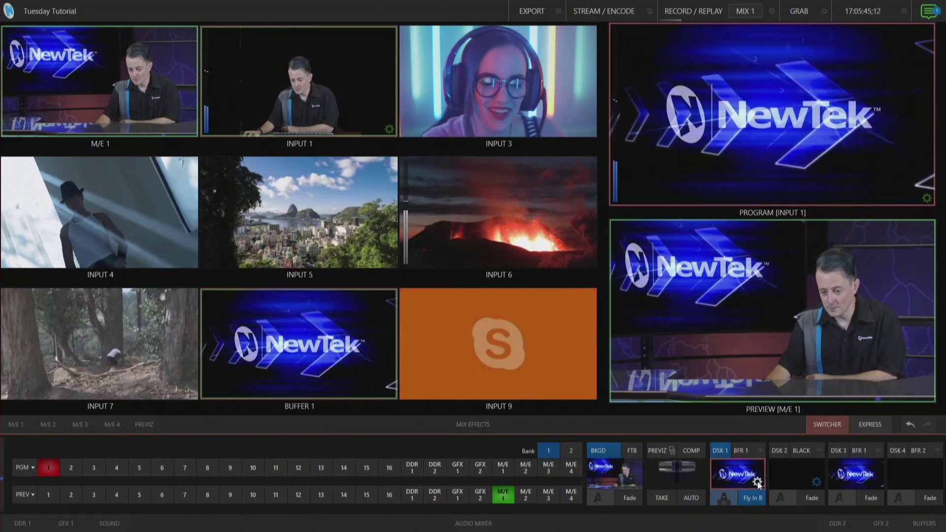
left_click(758, 482)
Enable Position for the Buffer 1 logo, crop it vertically, and shrink it to about 71% at lower left
left_click_drag(592, 236, 553, 233)
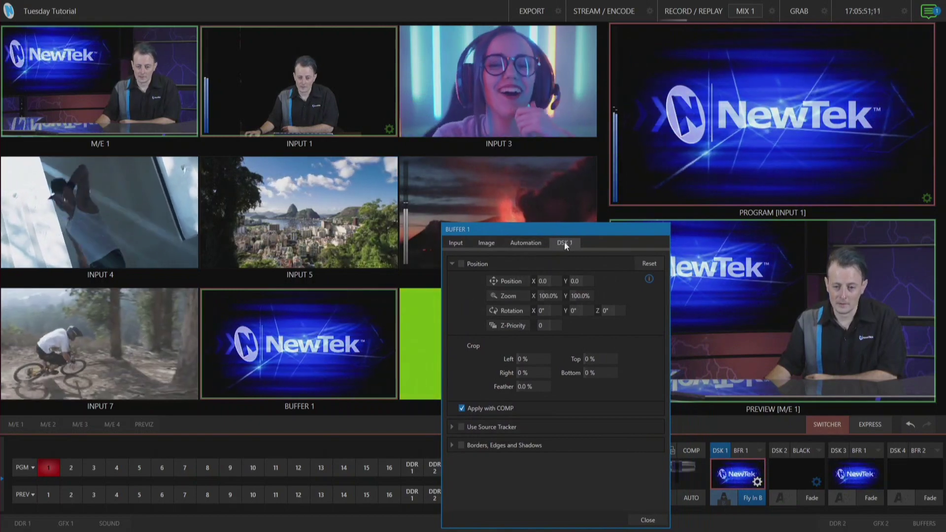
left_click(461, 265)
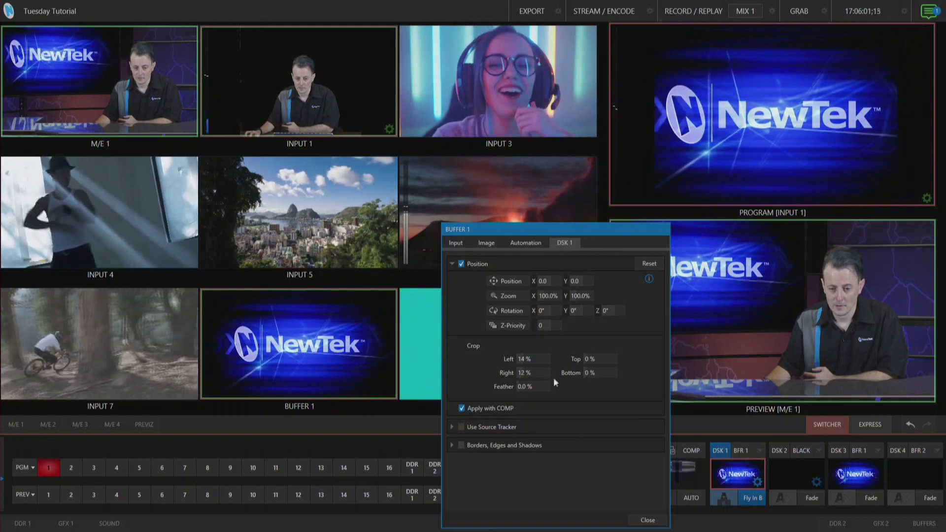
left_click_drag(612, 359, 636, 361)
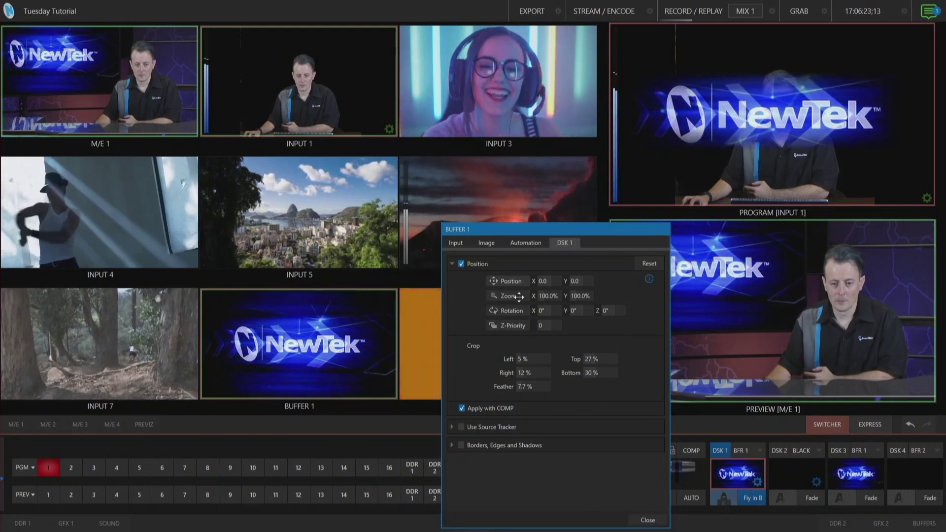
left_click_drag(496, 301, 430, 367)
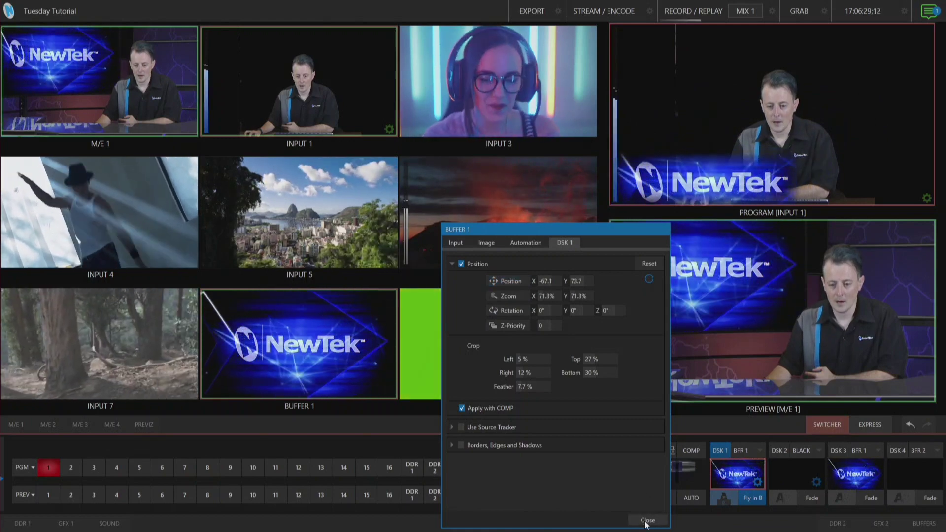
left_click(648, 520)
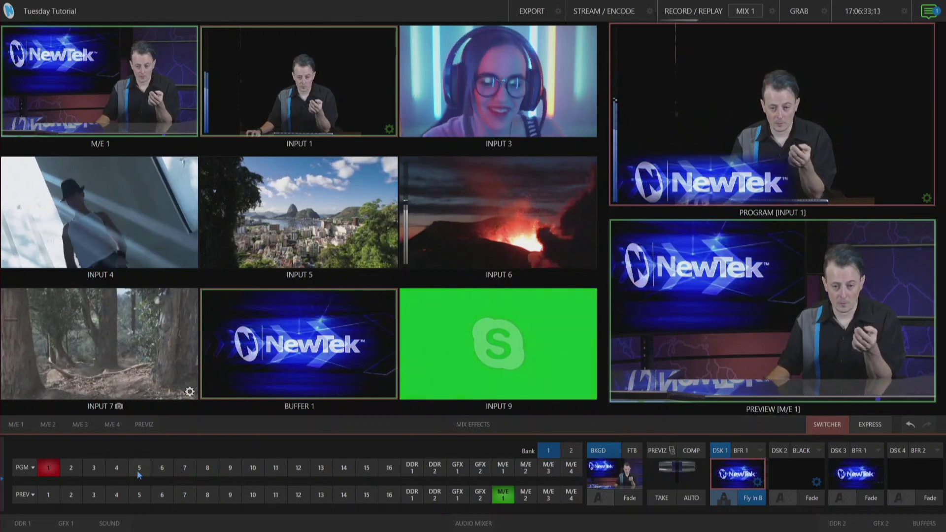
Switch Program to Input 3, keeping the Buffer 1 logo keyed on top
left_click(99, 471)
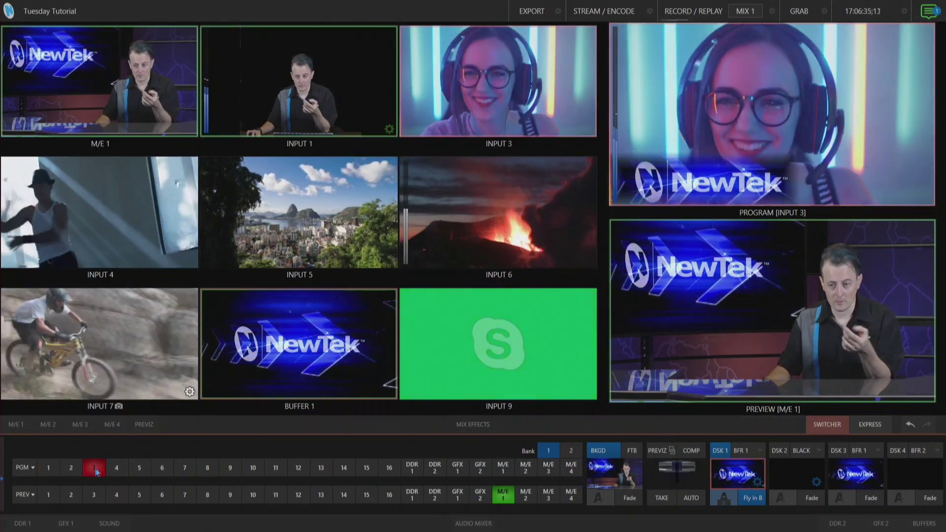